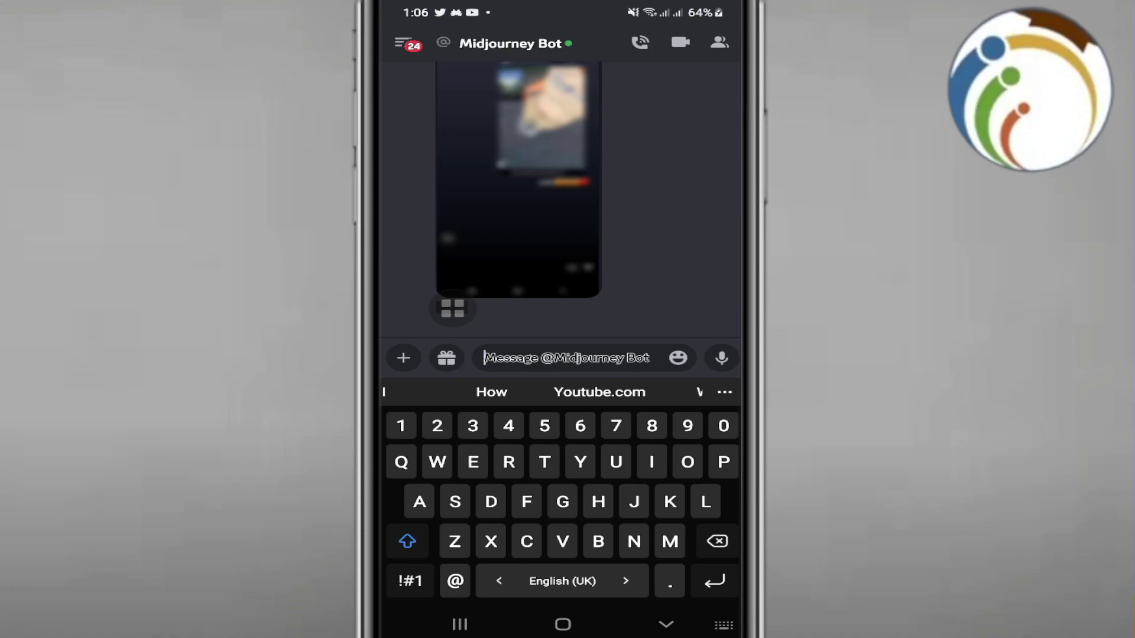
- Dismiss the keyboard in the Midjourney Bot chat and open the server drawer
{"action": "key", "text": "Escape"}
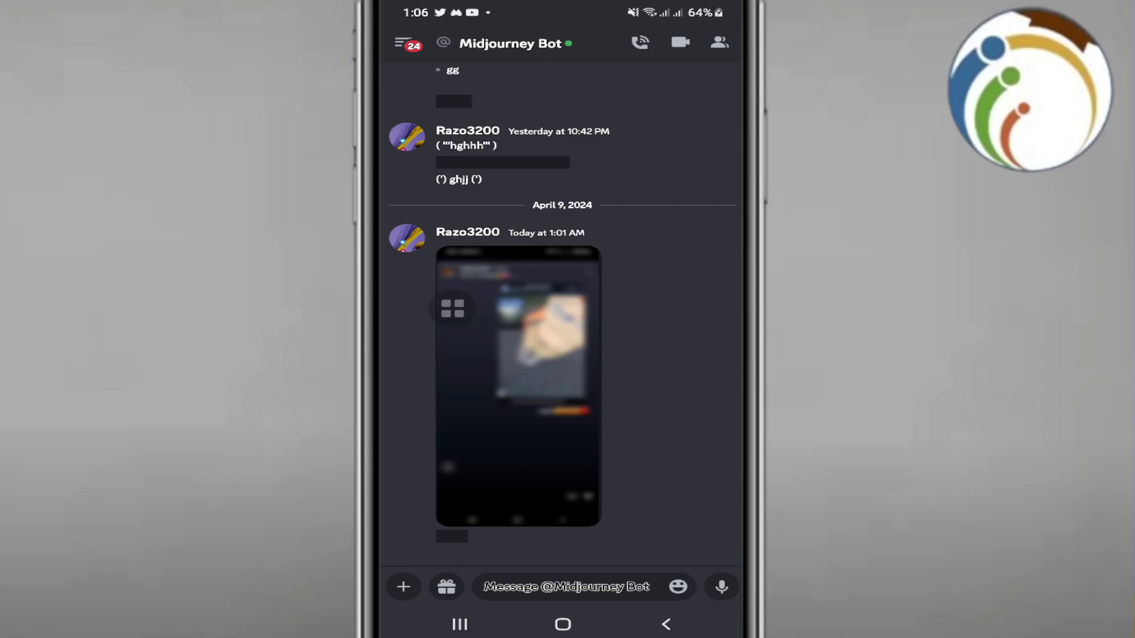
{"action": "left_click", "coordinate": [404, 43]}
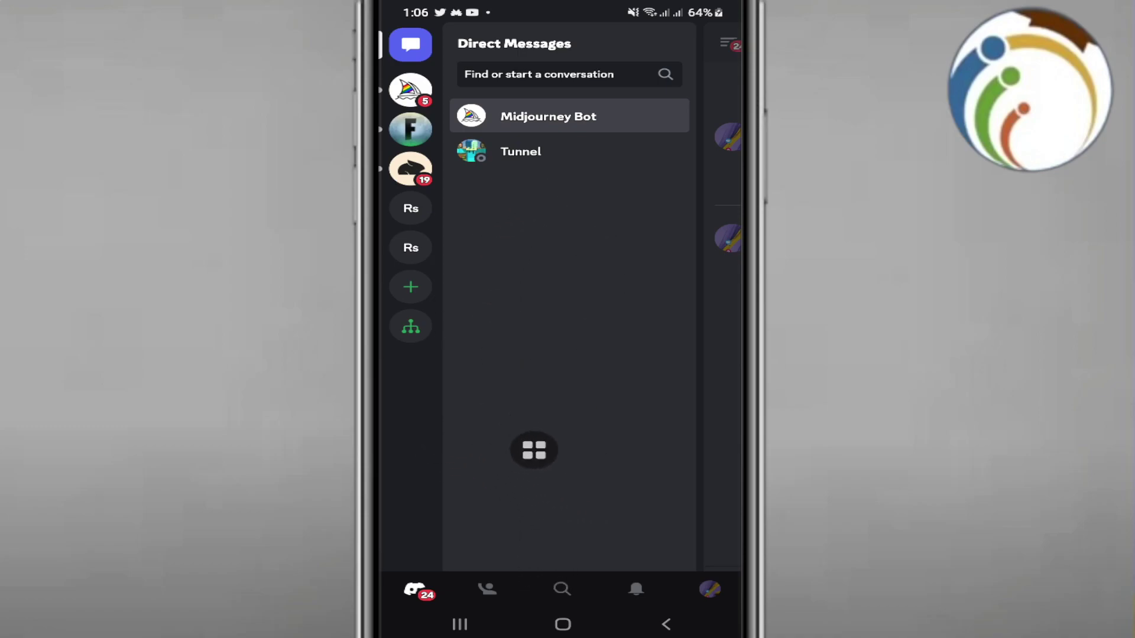
{"action": "left_click", "coordinate": [411, 209]}
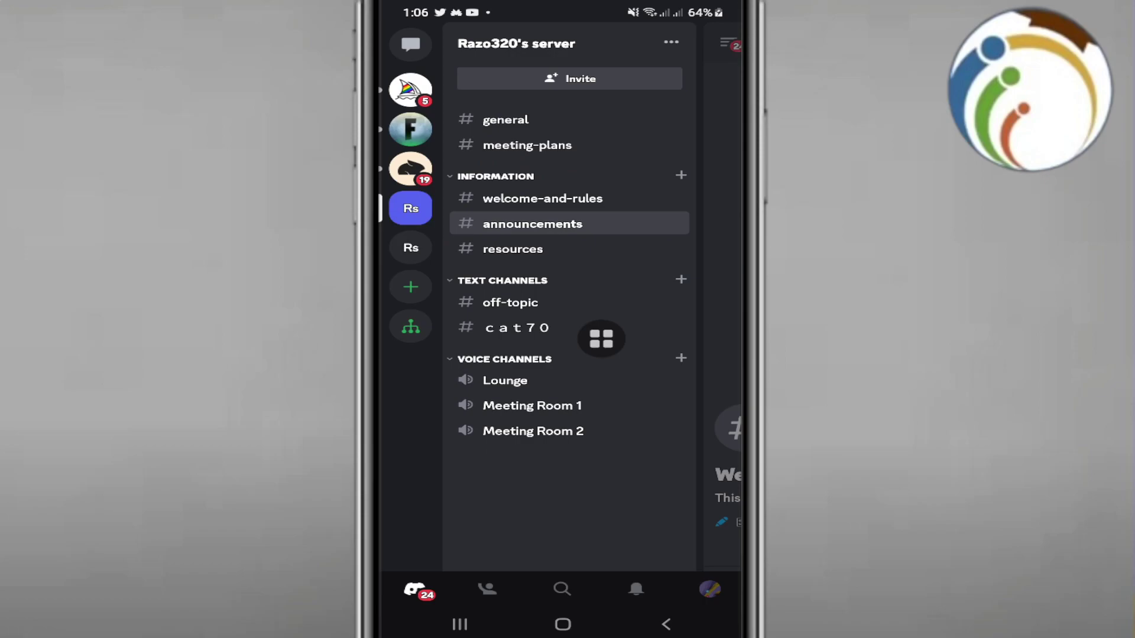
{"action": "left_click", "coordinate": [496, 176]}
{"action": "left_click", "coordinate": [496, 176]}
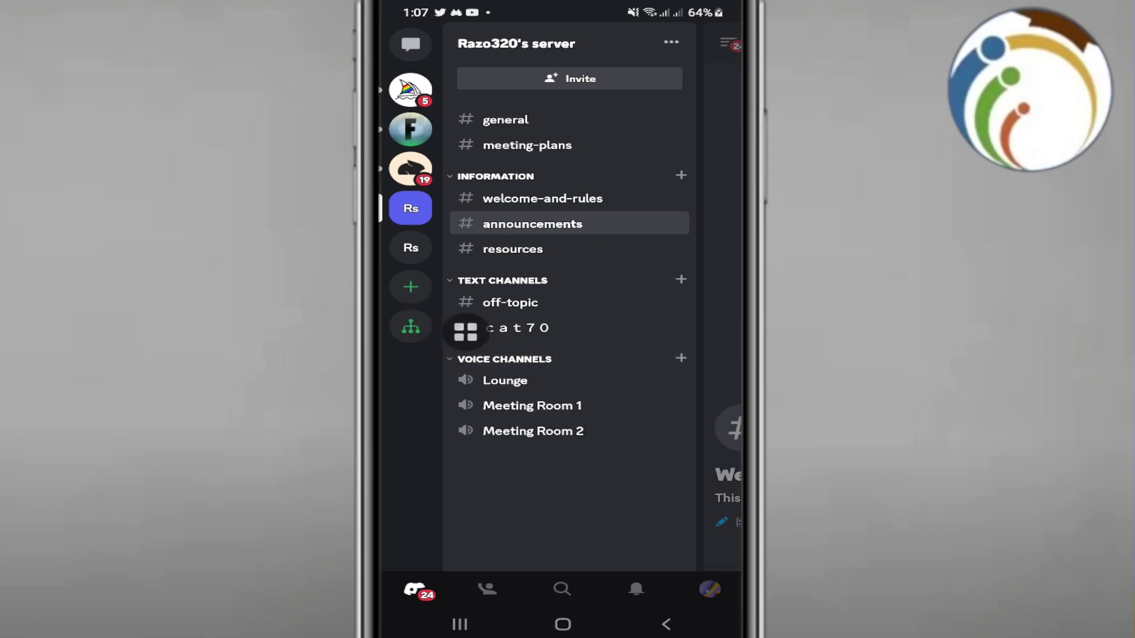
{"action": "left_click", "coordinate": [504, 380]}
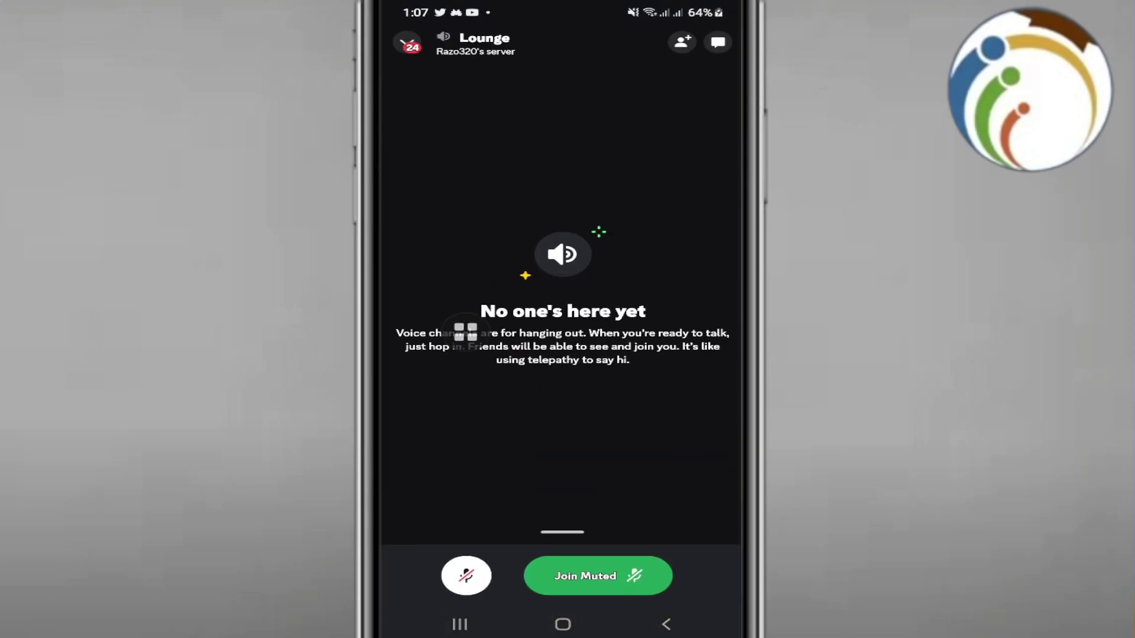
{"action": "left_click", "coordinate": [666, 625]}
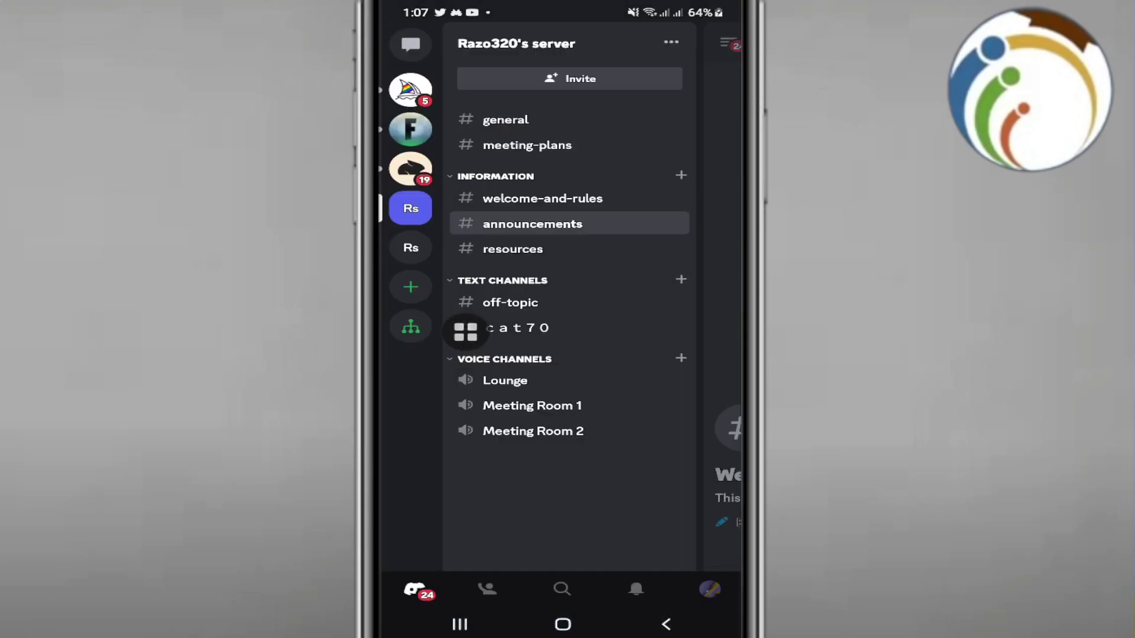
{"action": "left_click", "coordinate": [503, 359]}
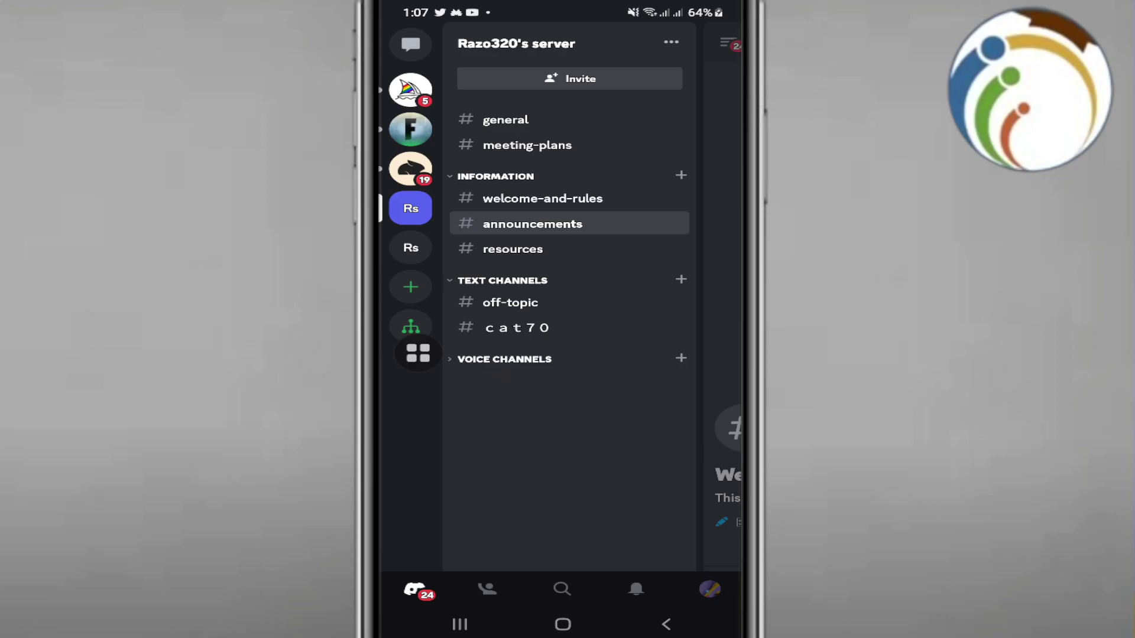
{"action": "left_click", "coordinate": [504, 360]}
{"action": "left_click", "coordinate": [681, 358]}
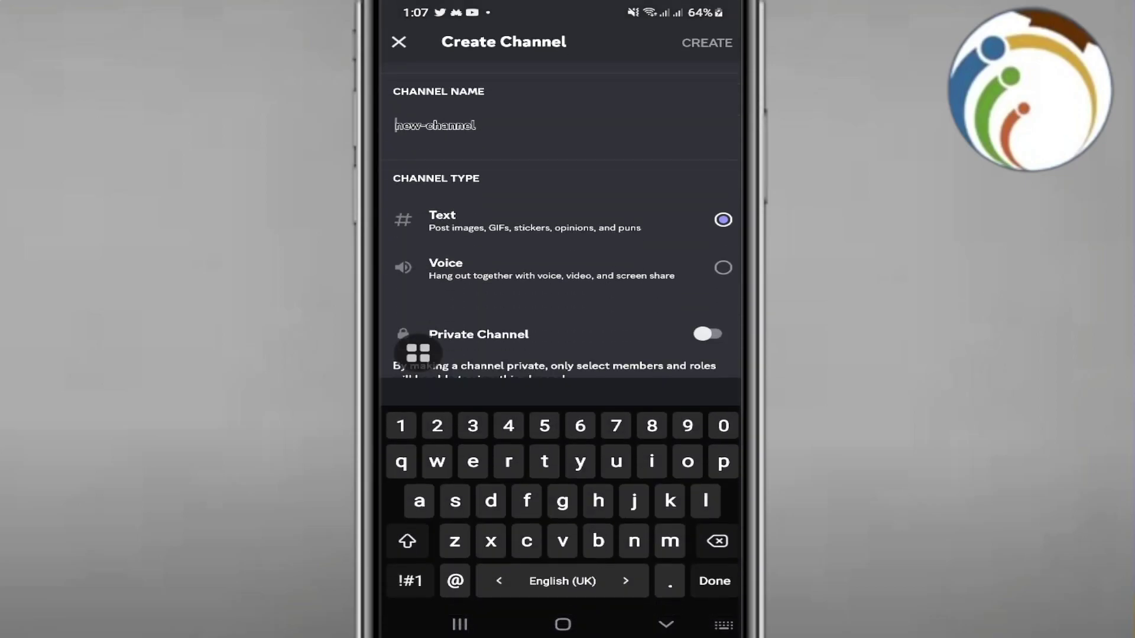
{"action": "left_click", "coordinate": [666, 625]}
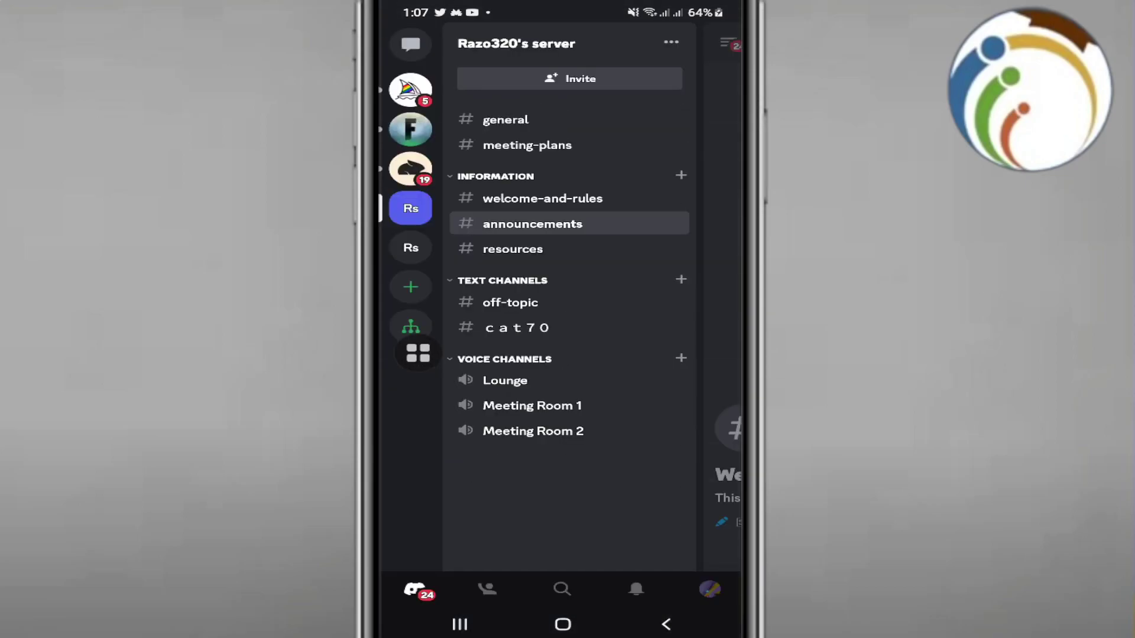
- Open the Lounge voice channel and expand its call options sheet
{"action": "left_click", "coordinate": [505, 380]}
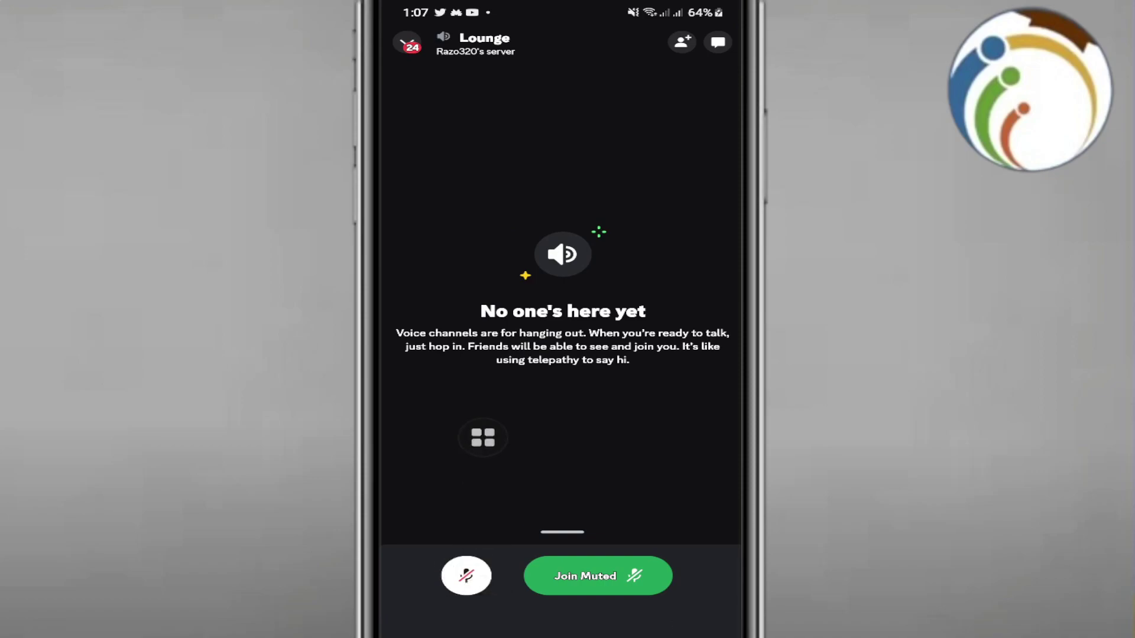
{"action": "left_click_drag", "start_coordinate": [562, 532], "coordinate": [563, 151]}
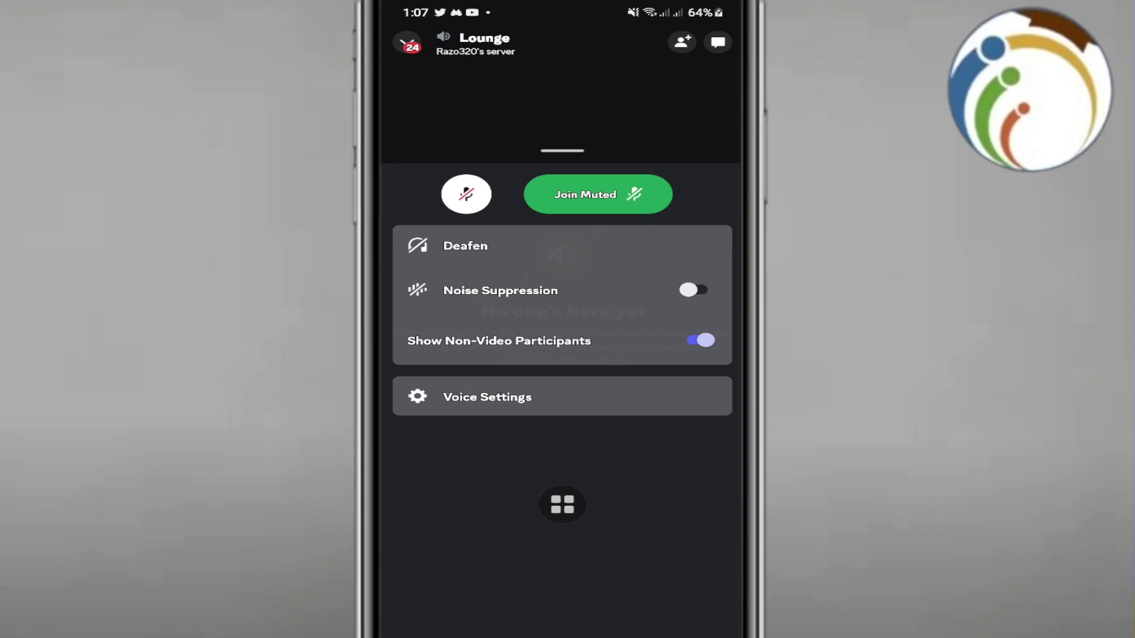
- Keep output and soundboard volume at full in Voice Settings, then collapse the Lounge call sheet
{"action": "left_click", "coordinate": [488, 396]}
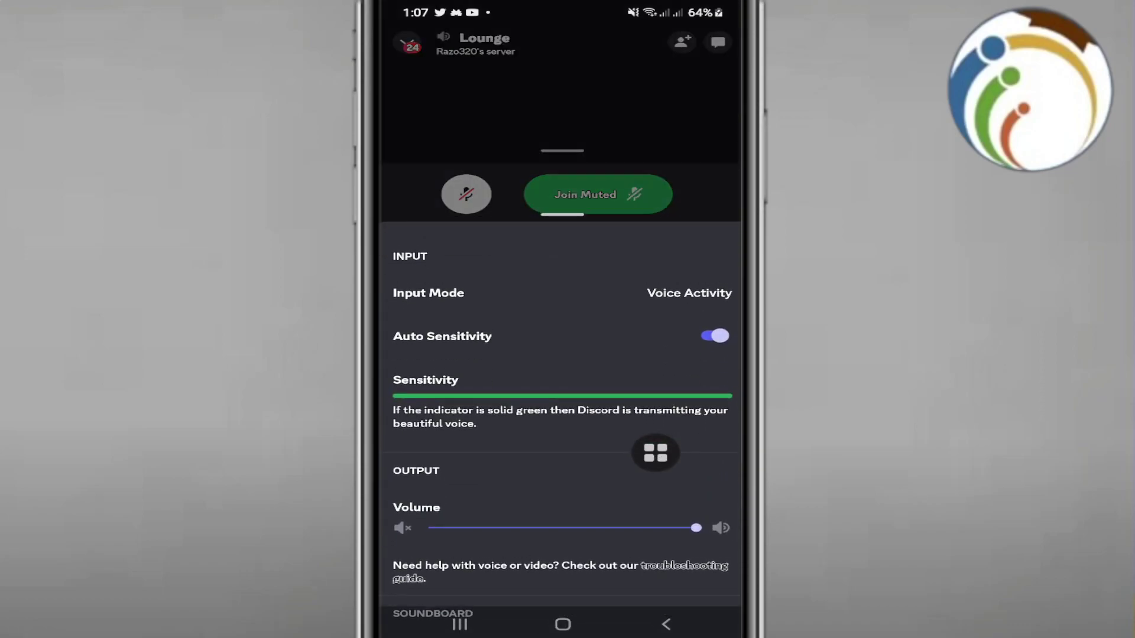
{"action": "scroll", "coordinate": [561, 435], "scroll_direction": "down", "scroll_amount": 1}
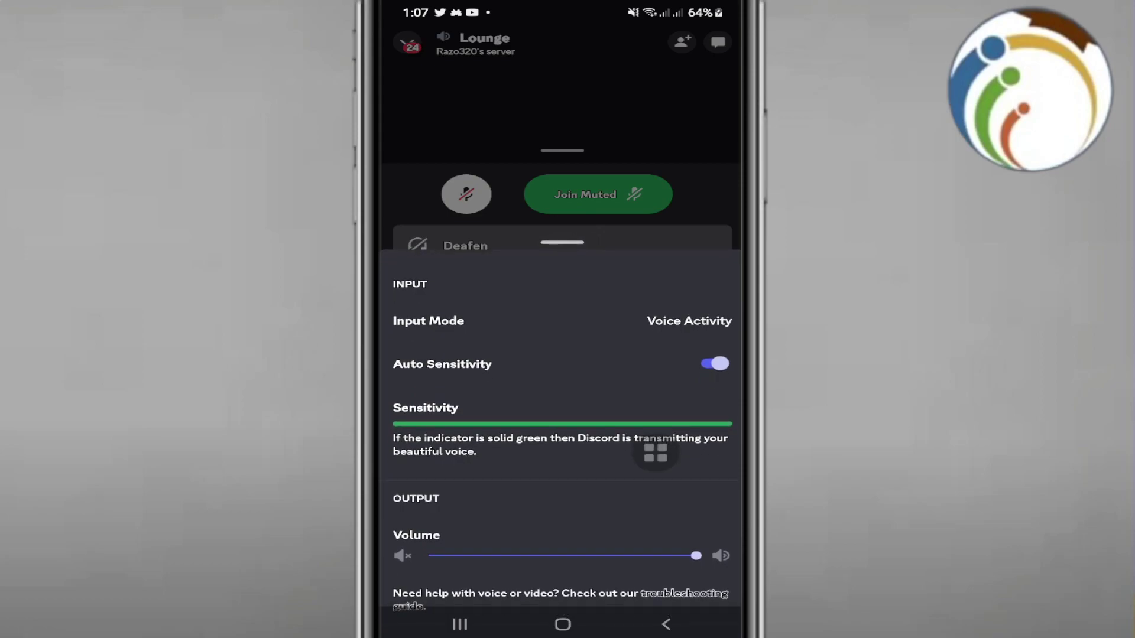
{"action": "scroll", "coordinate": [560, 435], "scroll_direction": "down", "scroll_amount": 3}
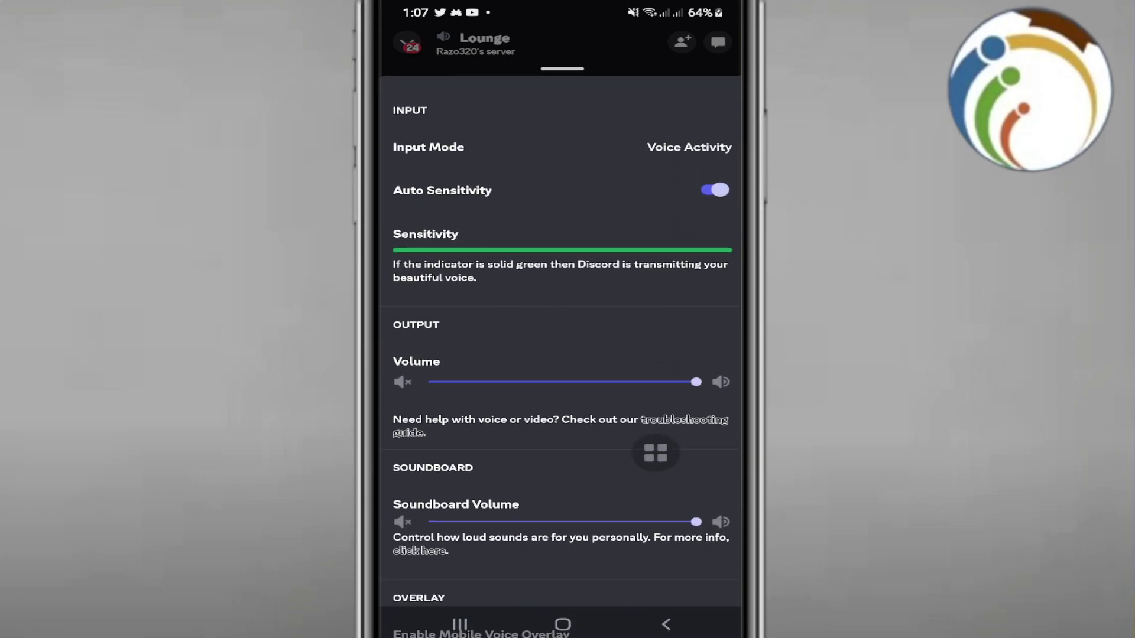
{"action": "mouse_move", "coordinate": [696, 382]}
{"action": "left_mouse_down"}
{"action": "mouse_move", "coordinate": [520, 381]}
{"action": "mouse_move", "coordinate": [696, 382]}
{"action": "left_mouse_up"}
{"action": "scroll", "coordinate": [562, 355], "scroll_direction": "down", "scroll_amount": 2}
{"action": "mouse_move", "coordinate": [696, 426]}
{"action": "left_mouse_down"}
{"action": "mouse_move", "coordinate": [540, 426]}
{"action": "mouse_move", "coordinate": [696, 425]}
{"action": "left_mouse_up"}
{"action": "scroll", "coordinate": [562, 355], "scroll_direction": "down", "scroll_amount": 2}
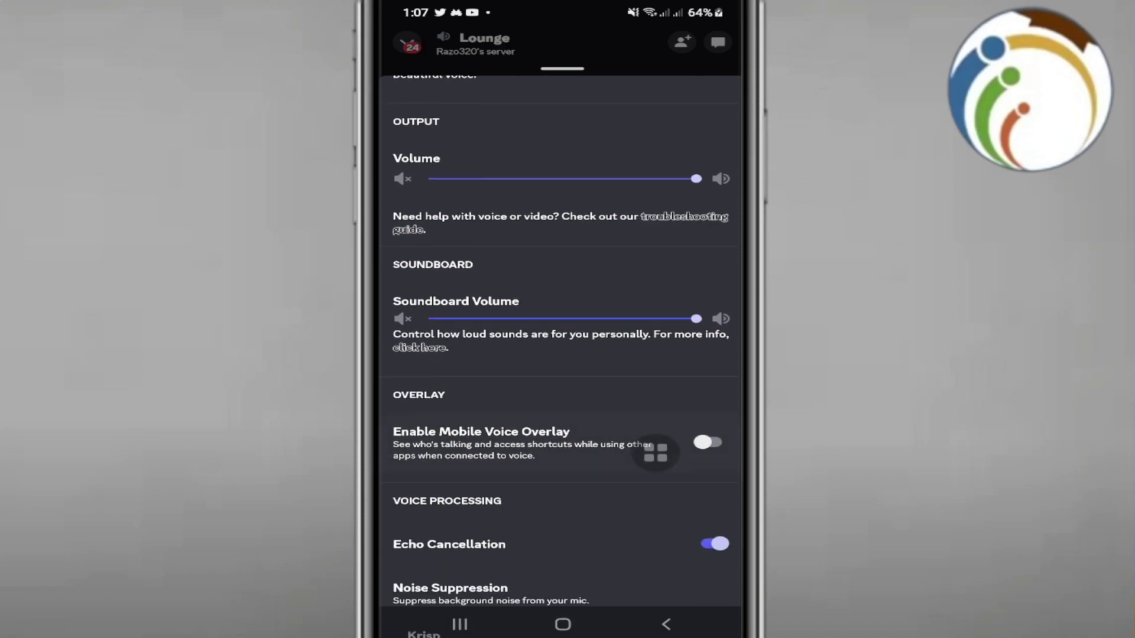
{"action": "scroll", "coordinate": [562, 355], "scroll_direction": "down", "scroll_amount": 3}
{"action": "scroll", "coordinate": [656, 454], "scroll_direction": "down", "scroll_amount": 1}
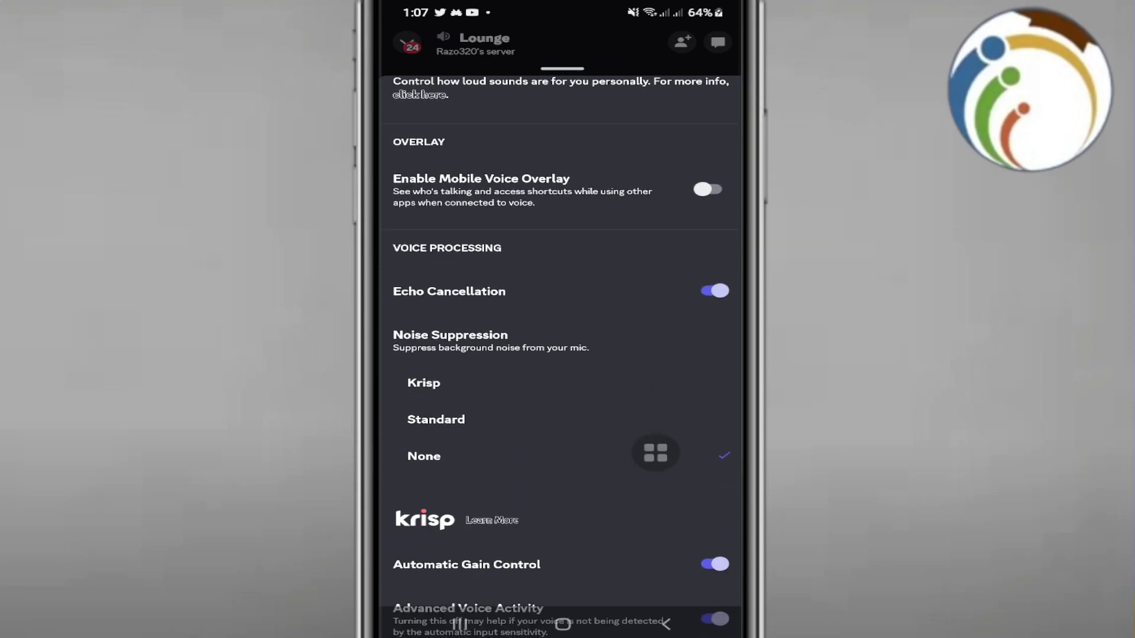
{"action": "scroll", "coordinate": [655, 453], "scroll_direction": "up", "scroll_amount": 5}
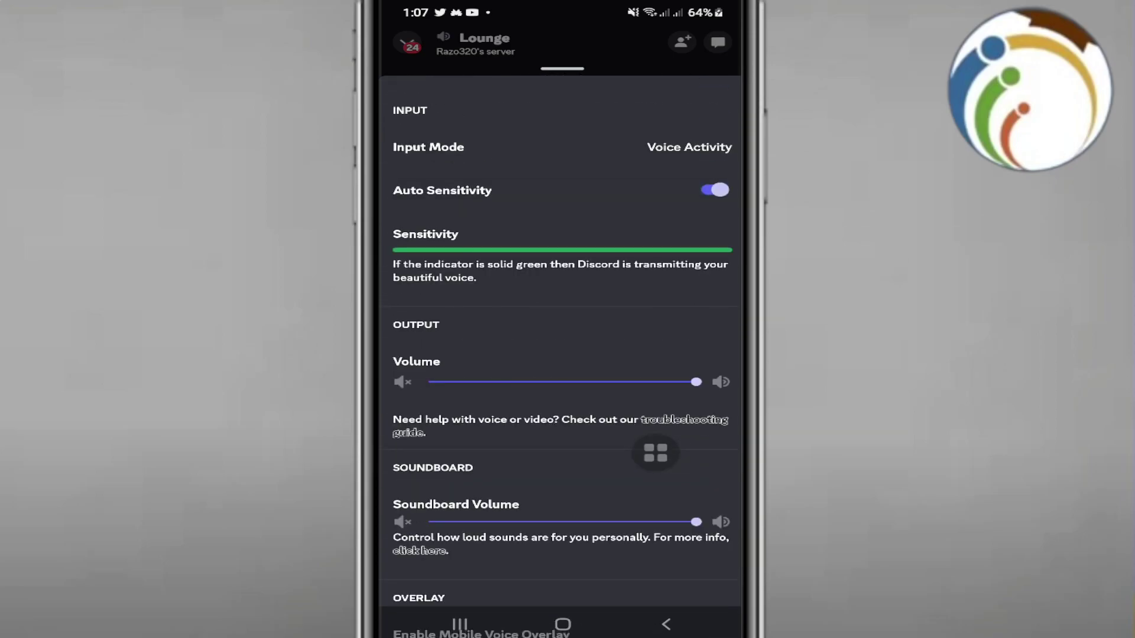
{"action": "scroll", "coordinate": [655, 470], "scroll_direction": "up", "scroll_amount": 5}
{"action": "left_click_drag", "start_coordinate": [562, 151], "coordinate": [562, 532]}
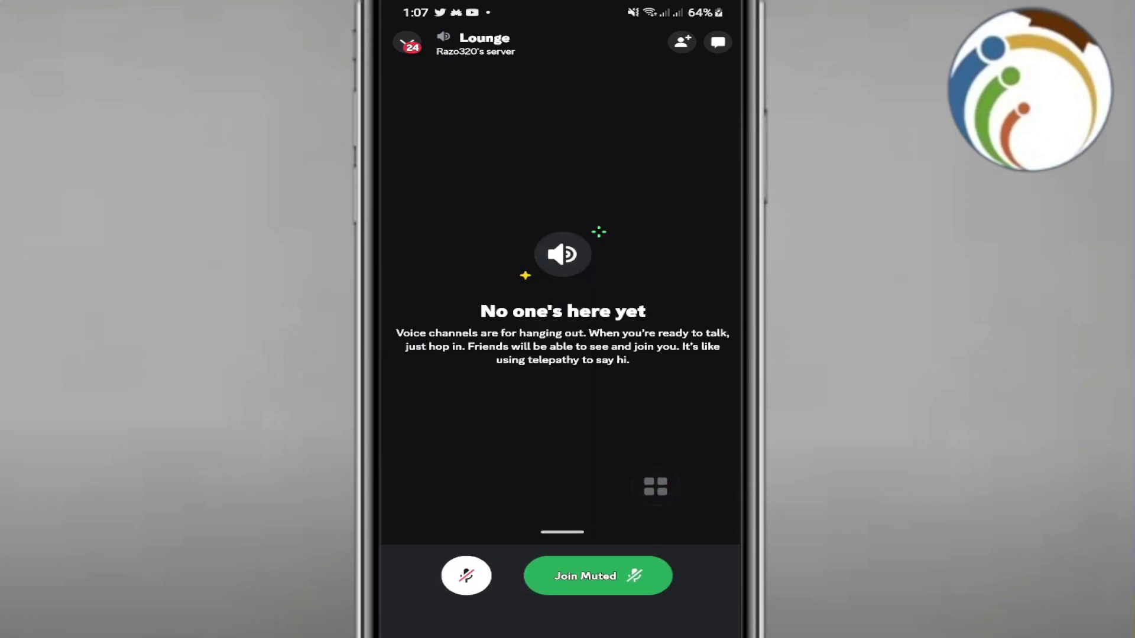